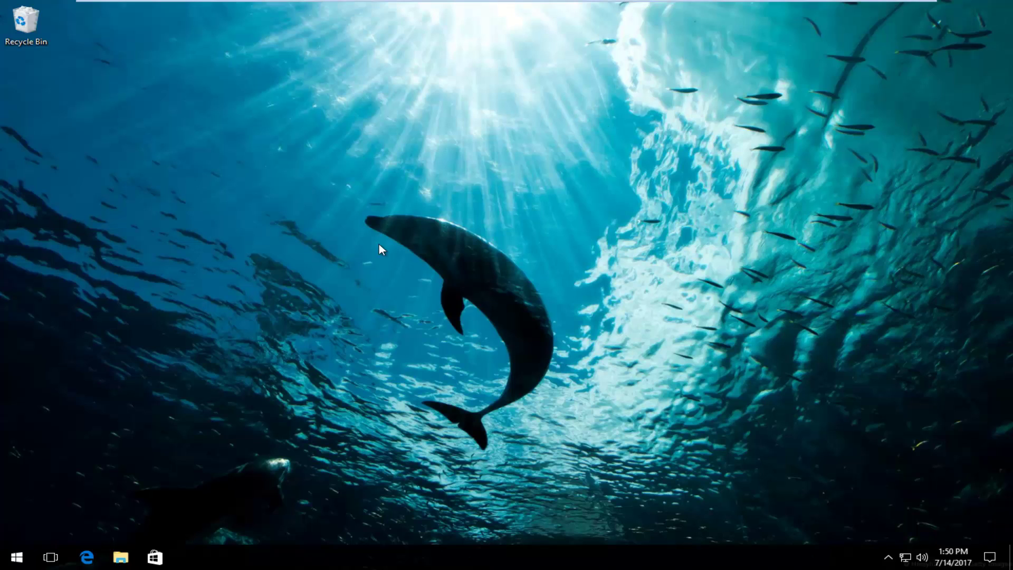
- Search the Start menu for regedit and run it as administrator
left_click(3, 551)
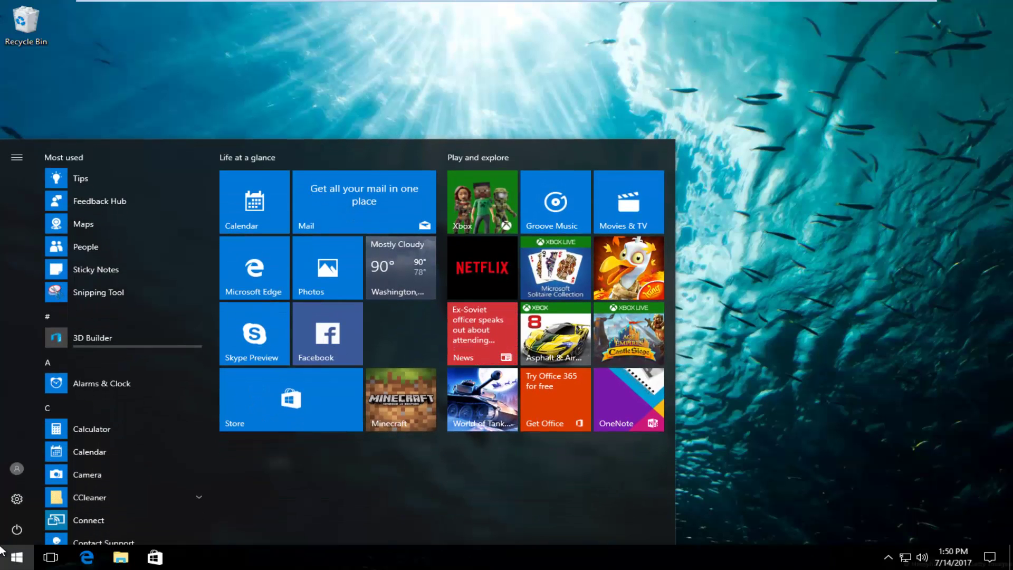
type("reged")
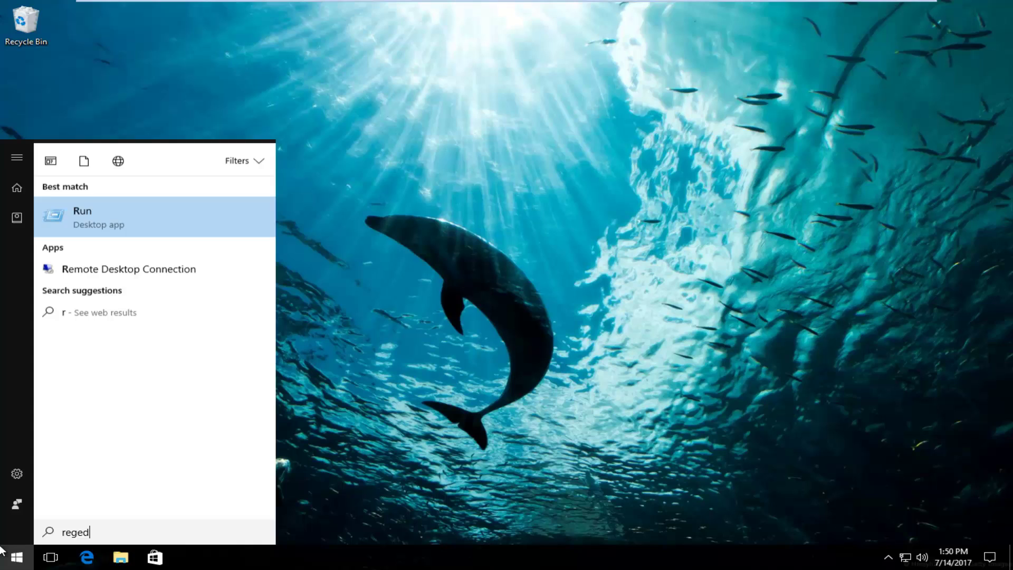
type("it")
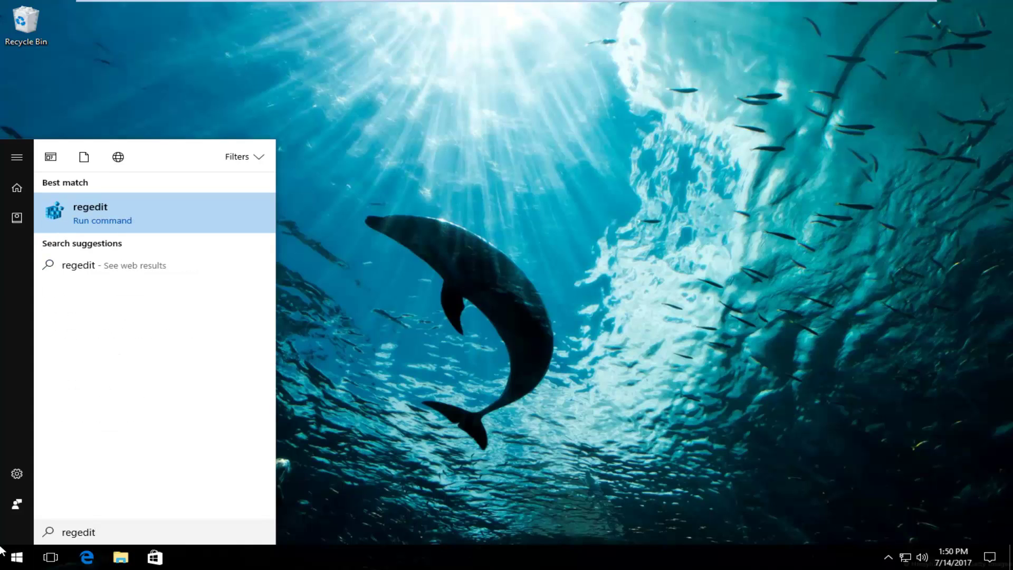
right_click(92, 217)
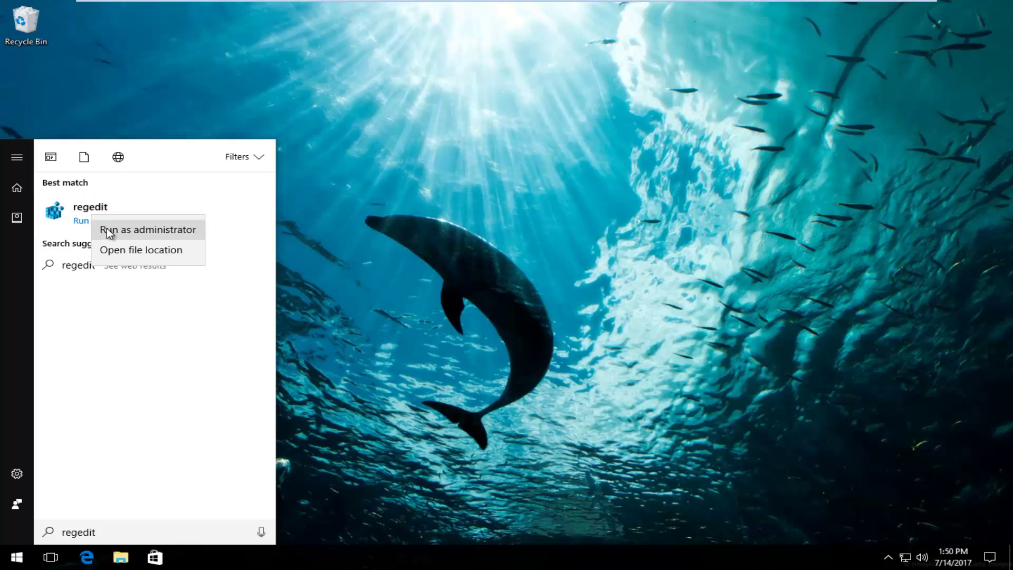
left_click(108, 231)
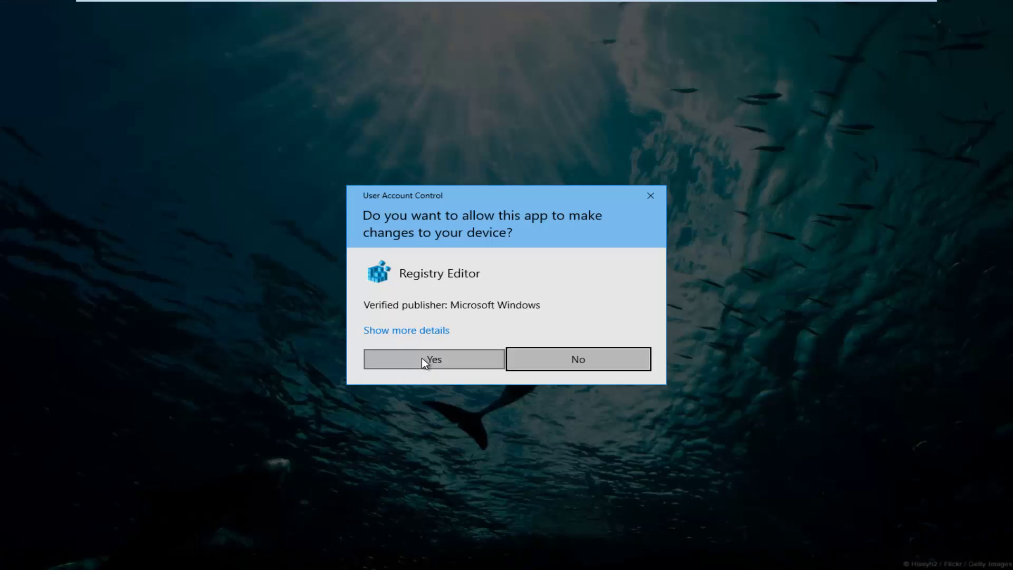
- Approve the UAC prompt, widen the key tree pane and collapse LanmanServer
left_click(422, 357)
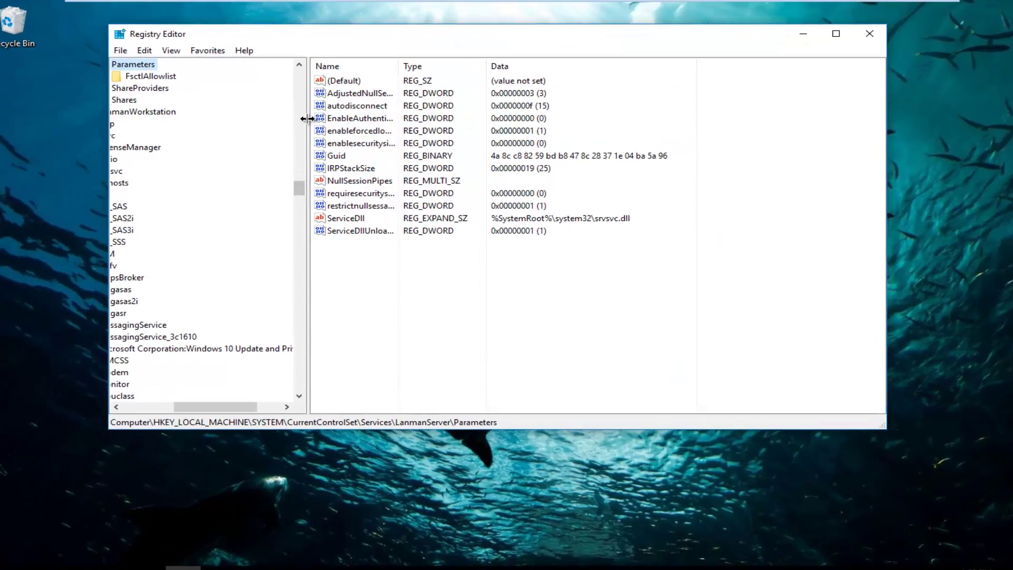
left_click_drag(307, 118, 521, 119)
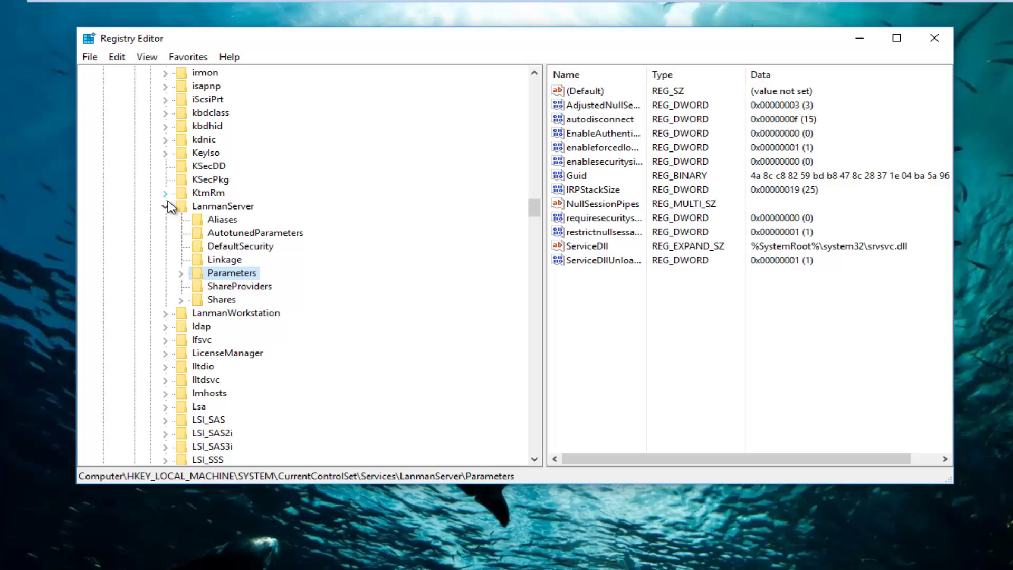
left_click(165, 206)
scroll(165, 215, "up", 10)
scroll(165, 214, "up", 10)
scroll(165, 215, "up", 8)
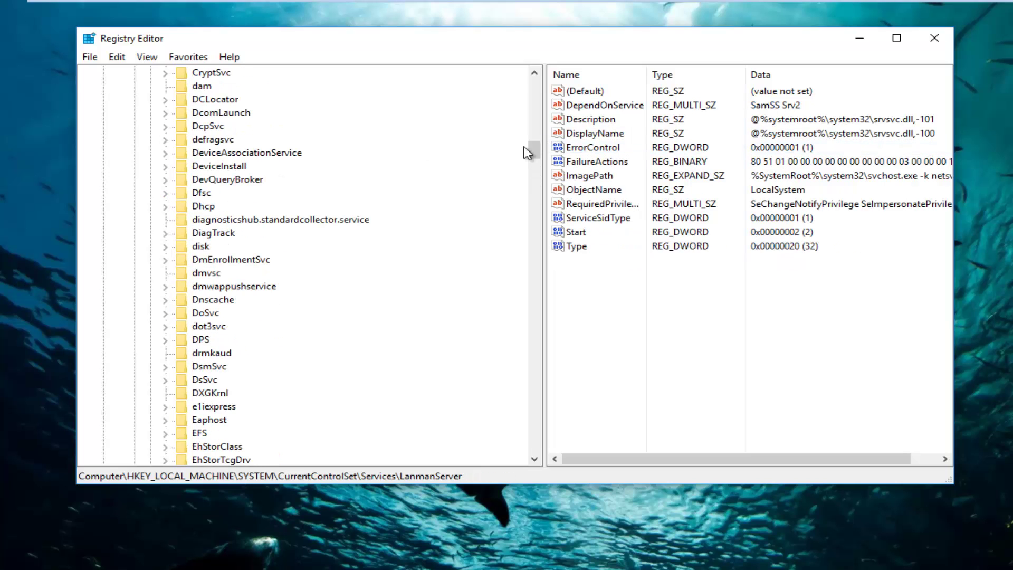
left_click_drag(535, 145, 536, 84)
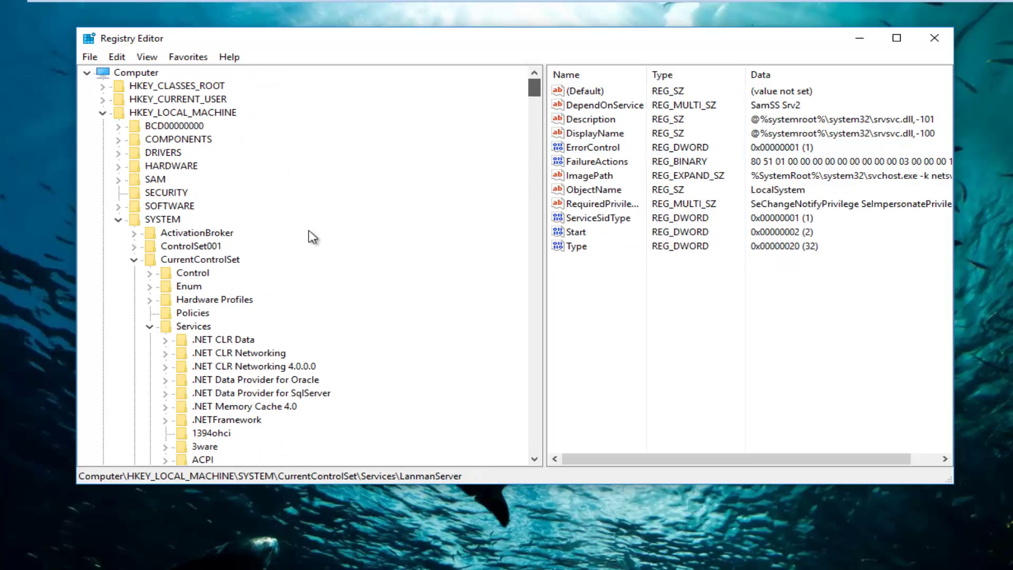
- Collapse Services, CurrentControlSet, SYSTEM and HKEY_LOCAL_MACHINE back to the root hives
left_click(149, 327)
left_click(134, 259)
left_click(119, 219)
left_click(102, 113)
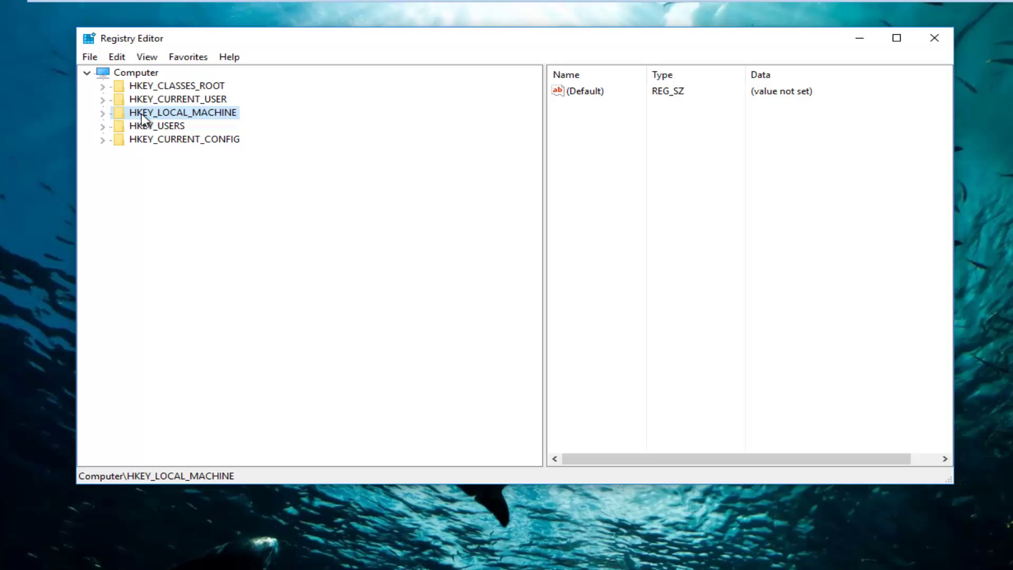
- Expand HKEY_LOCAL_MACHINE, SOFTWARE and Microsoft in the key tree
left_click(103, 113)
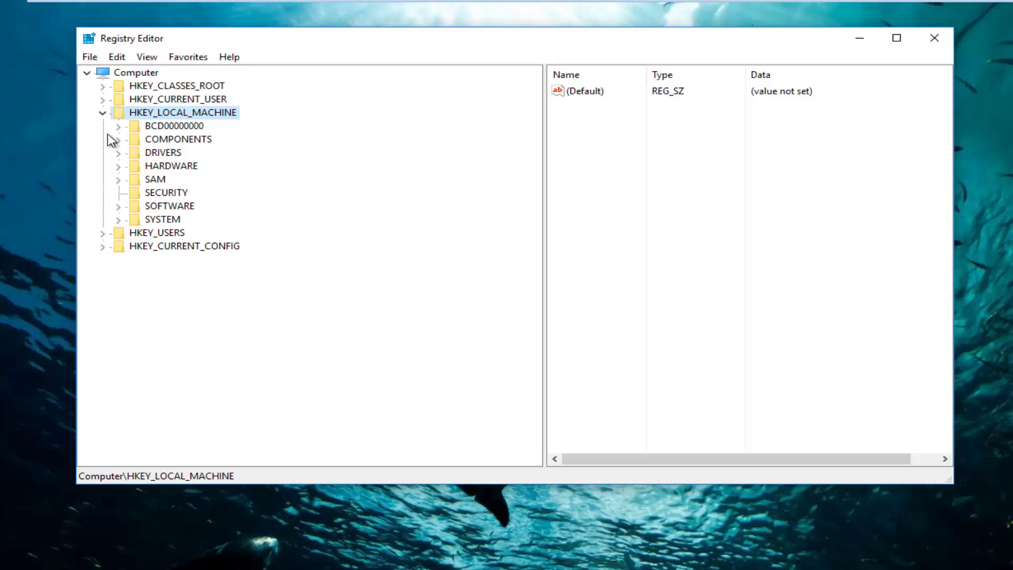
left_click(118, 207)
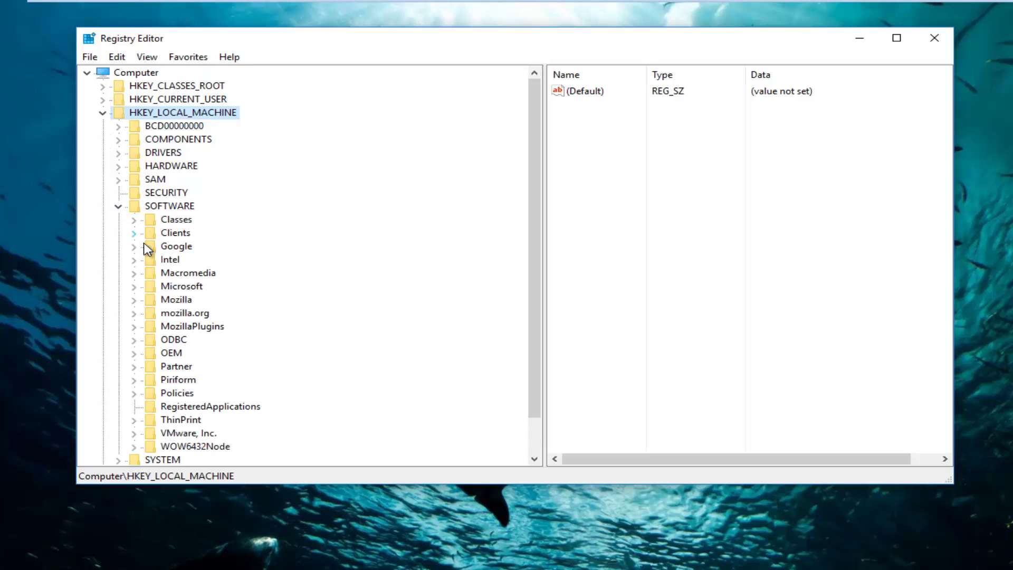
left_click(134, 288)
scroll(133, 294, "down", 4)
scroll(133, 294, "down", 8)
scroll(133, 294, "down", 6)
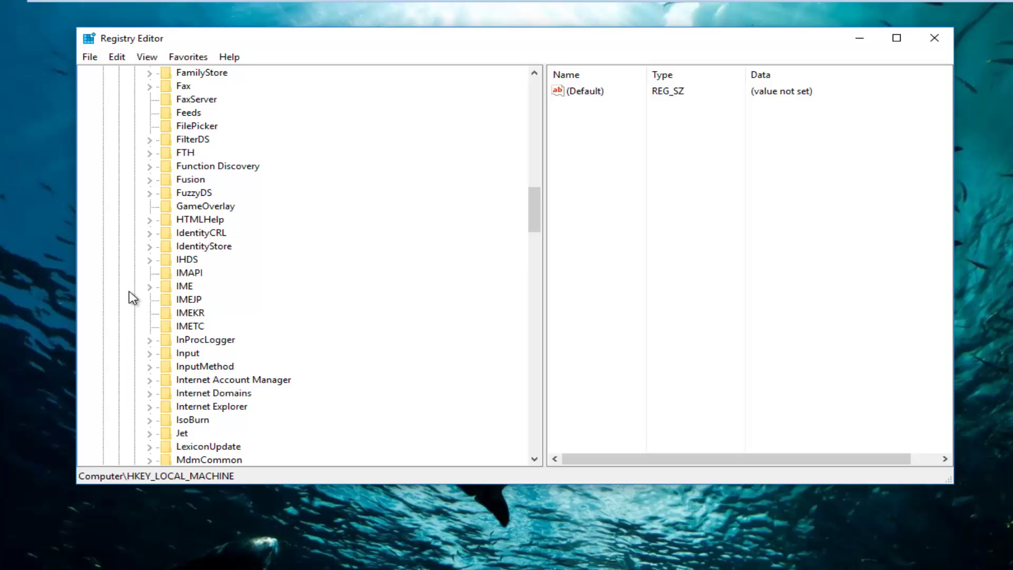
scroll(133, 298, "down", 10)
scroll(133, 296, "down", 10)
scroll(132, 295, "down", 10)
scroll(134, 292, "down", 10)
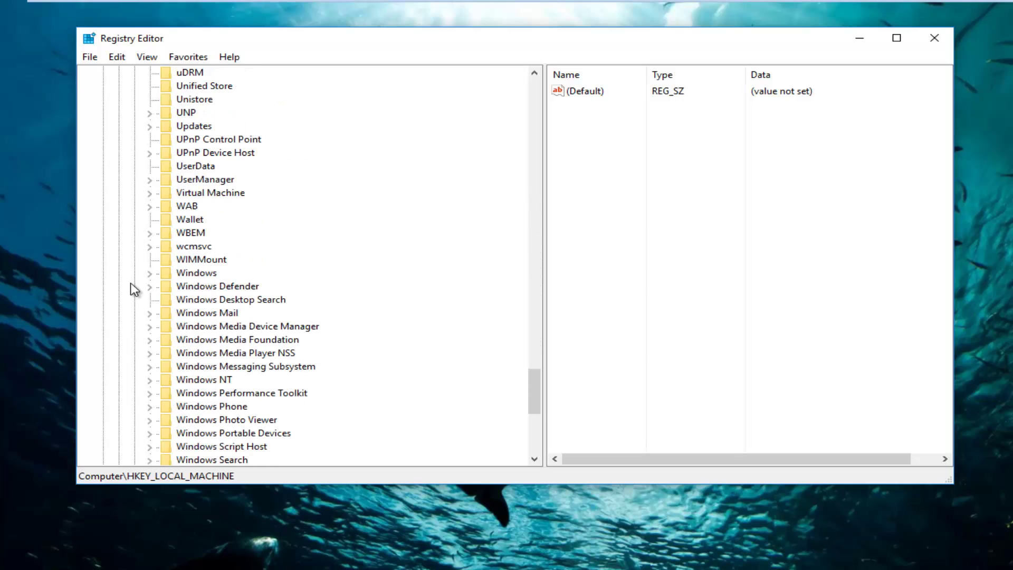
- Select and expand Windows, CurrentVersion and then the Explorer key
left_click(184, 273)
left_click(149, 273)
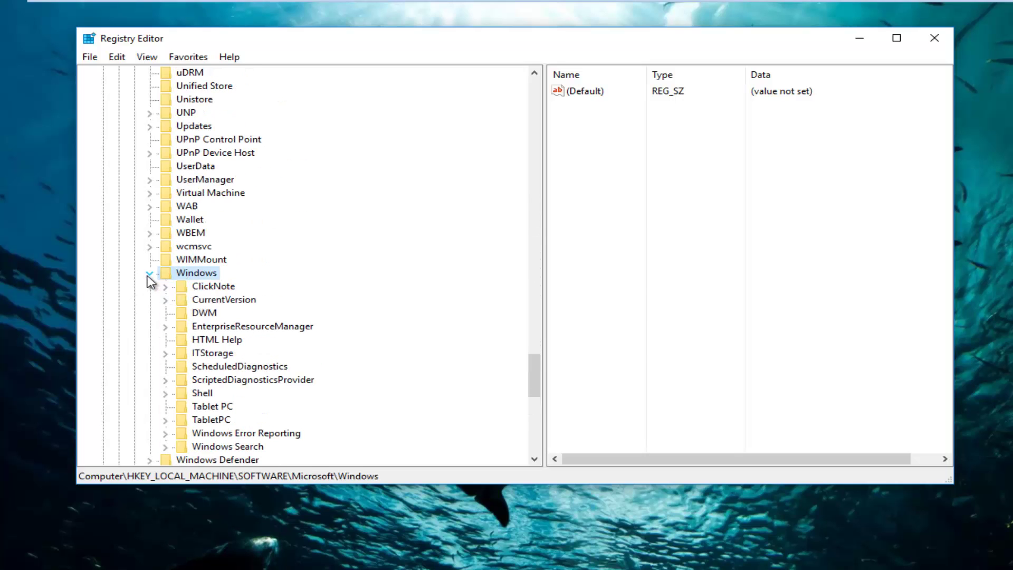
scroll(216, 312, "down", 1)
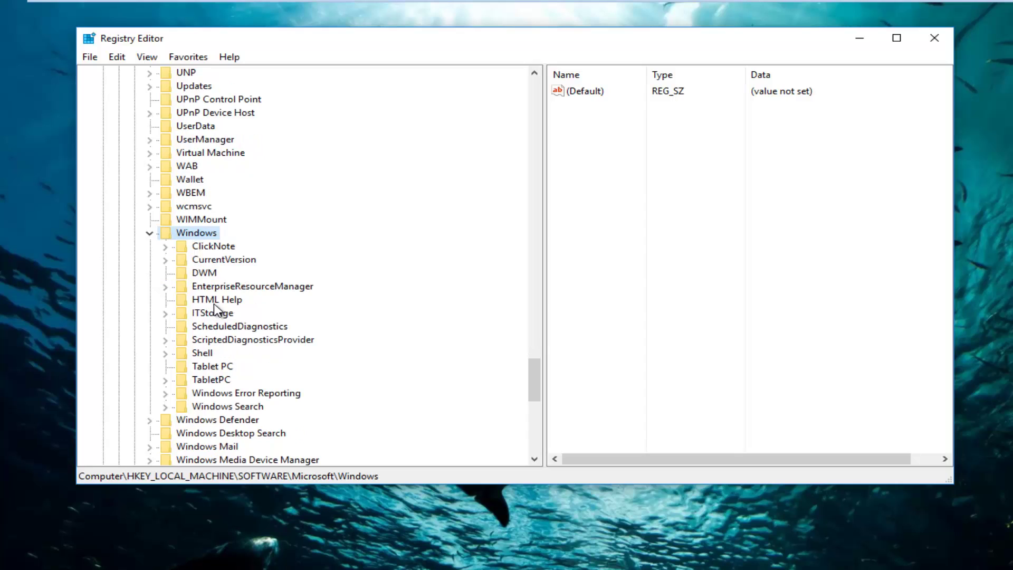
left_click(219, 260)
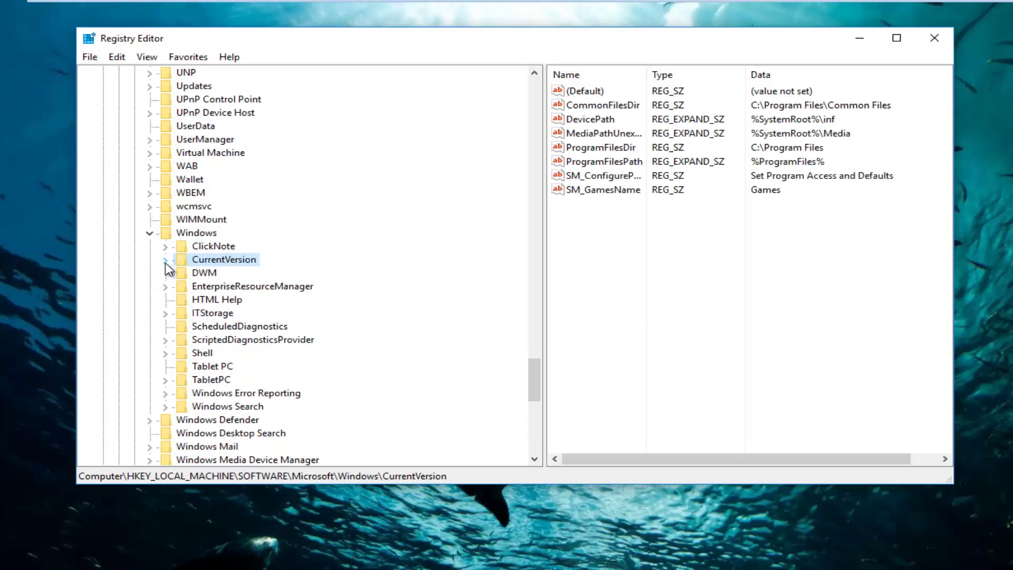
left_click(166, 259)
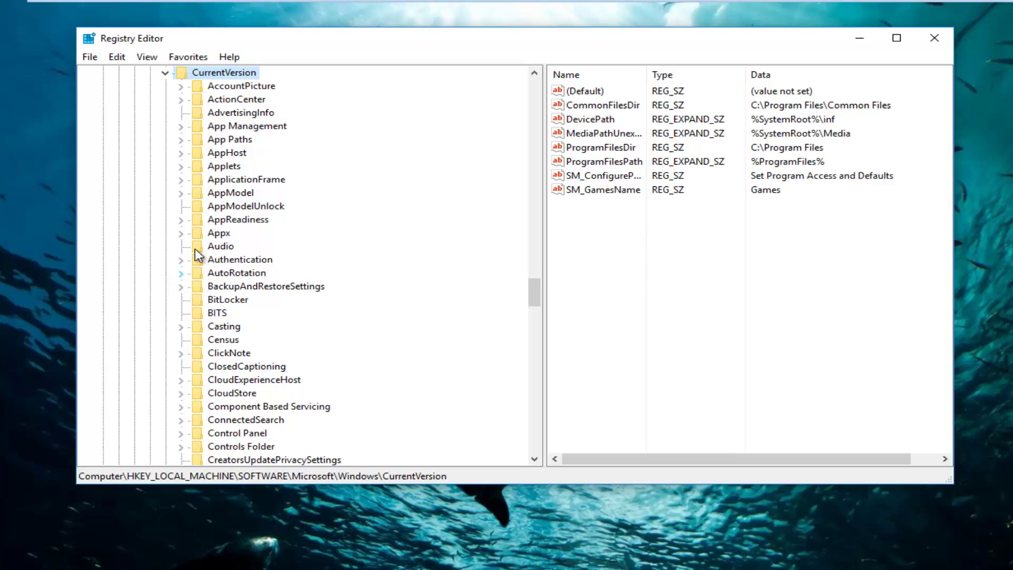
scroll(248, 296, "down", 2)
scroll(217, 334, "down", 3)
scroll(200, 401, "down", 1)
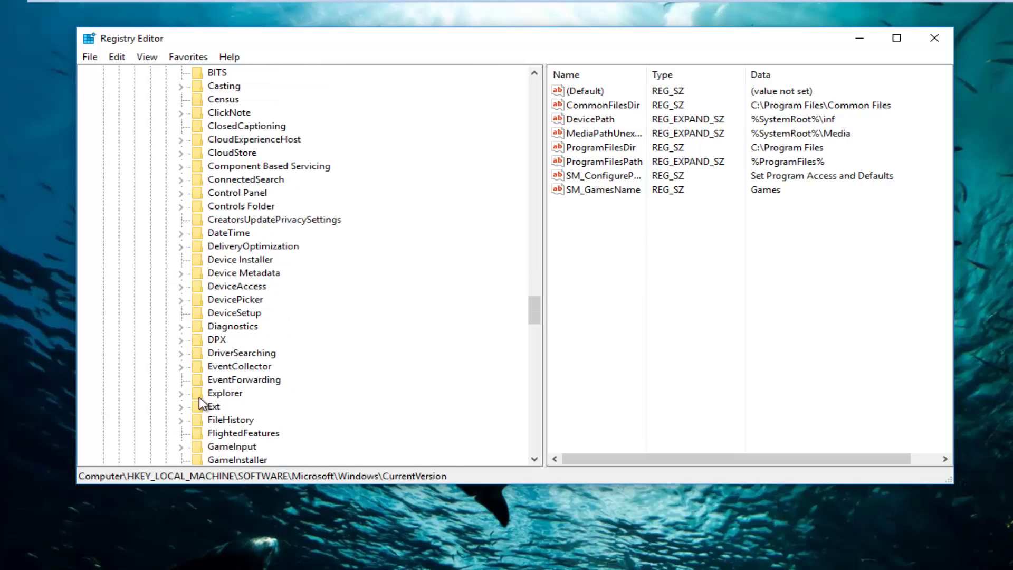
left_click(217, 393)
left_click(181, 393)
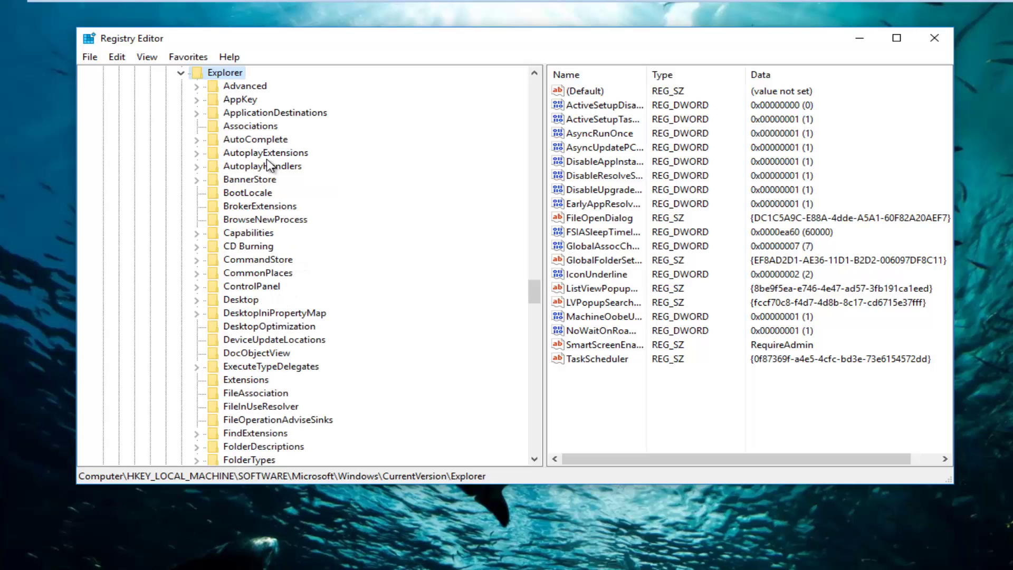
- Select the Advanced key, widen its values list and right-click for new value options
left_click(241, 87)
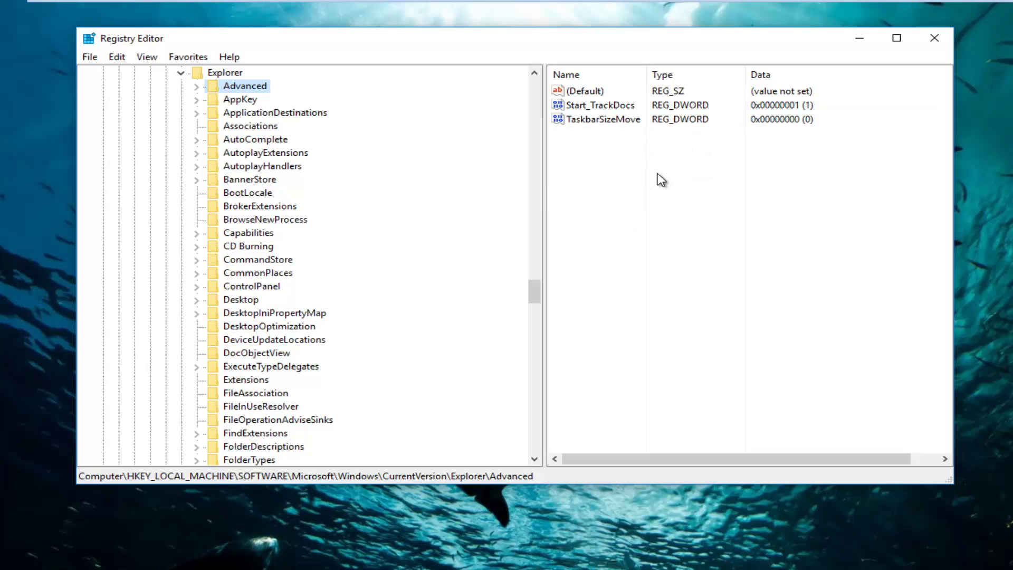
left_click_drag(544, 132, 426, 147)
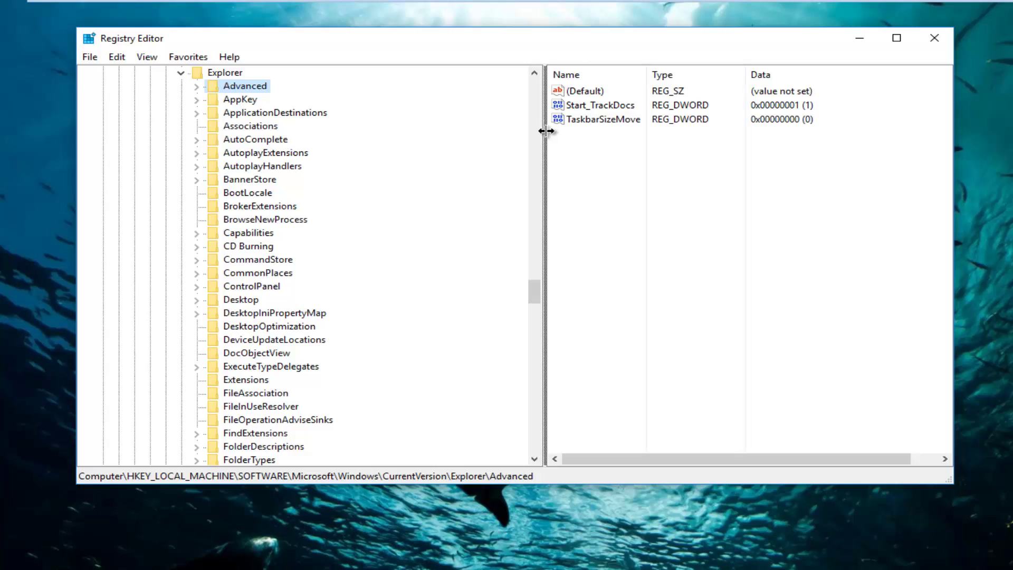
right_click(496, 160)
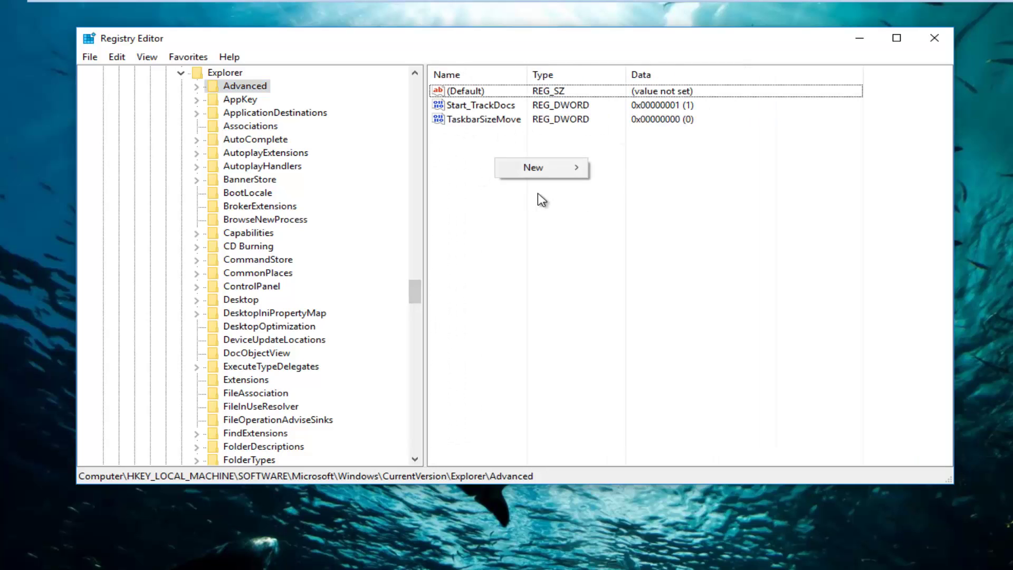
mouse_move(534, 168)
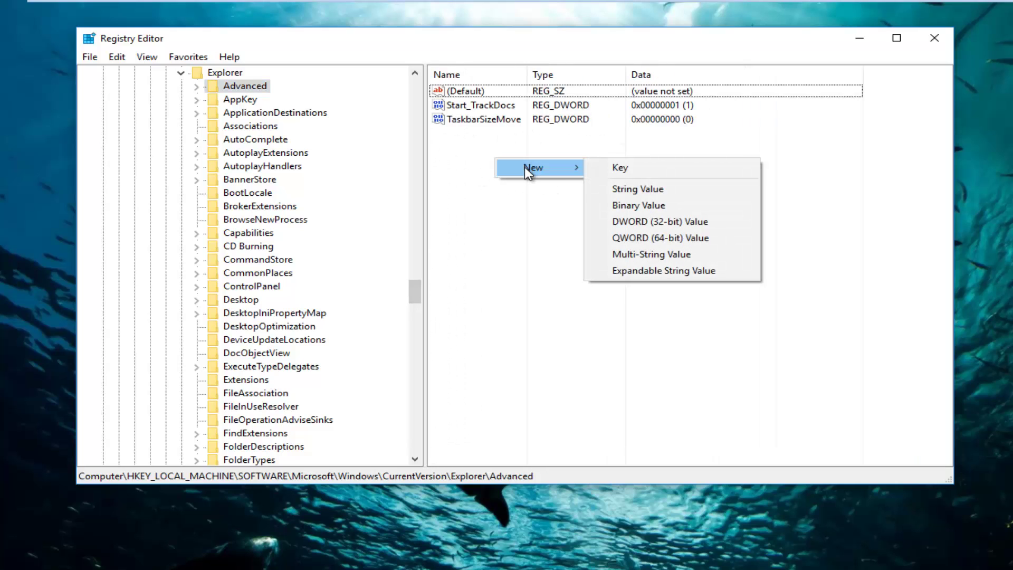
- Create a DWORD (32-bit) value named UseOLEDTaskbarTransparency
left_click(645, 221)
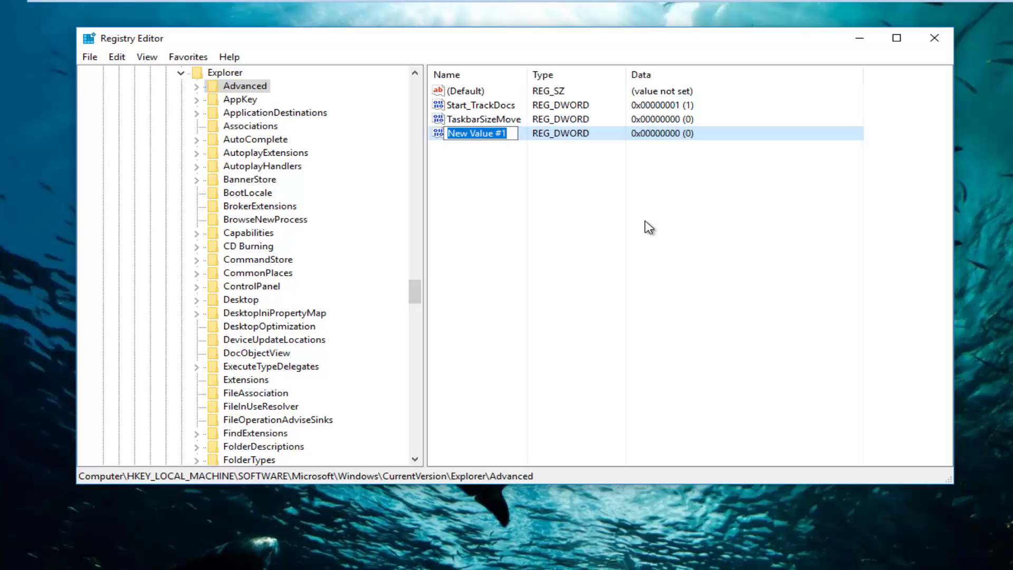
type("U")
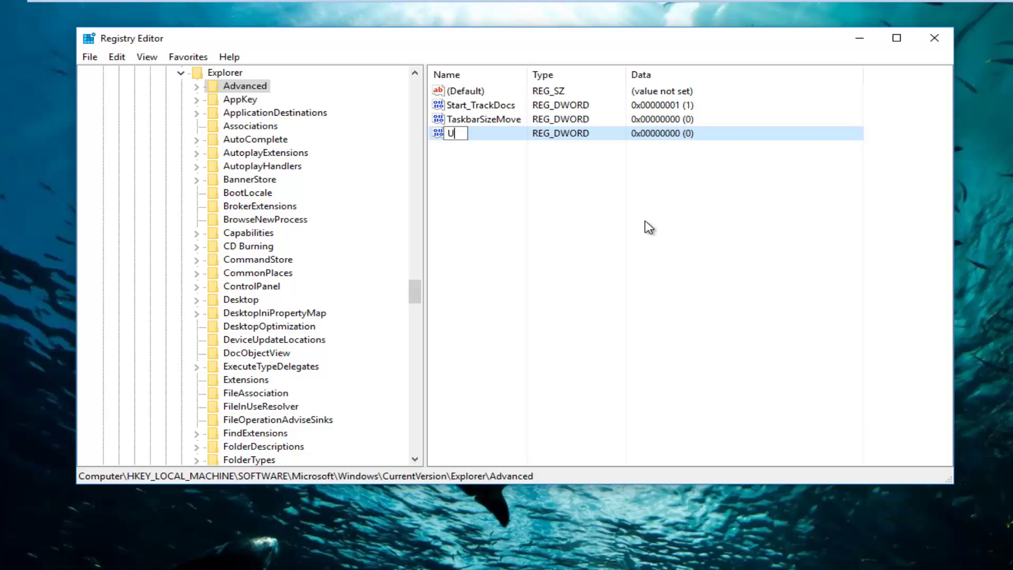
type("se")
type("OLED")
type("T")
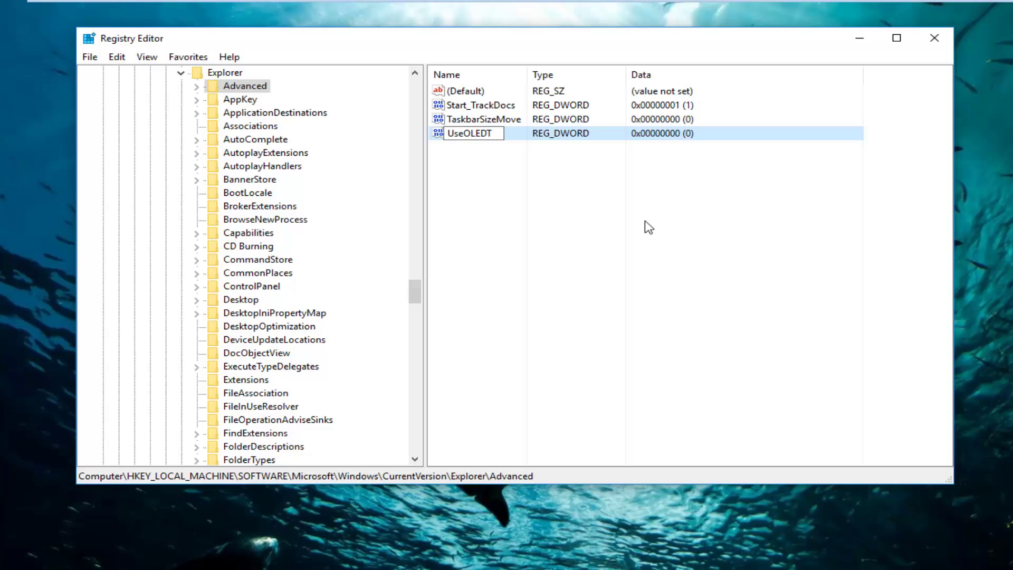
type("as")
type("kbar")
type("Tr")
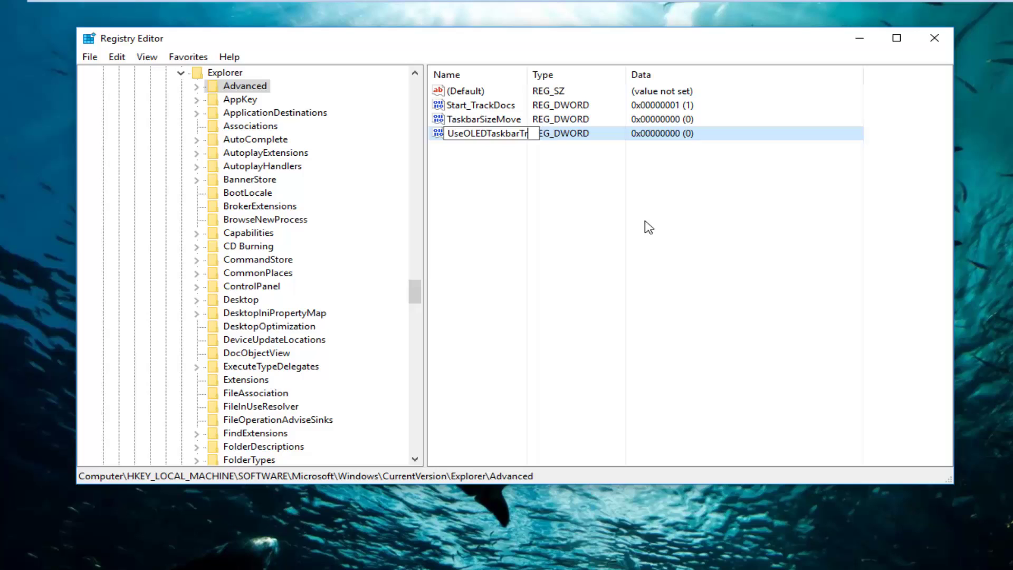
type("ansp")
type("ar")
type("ency")
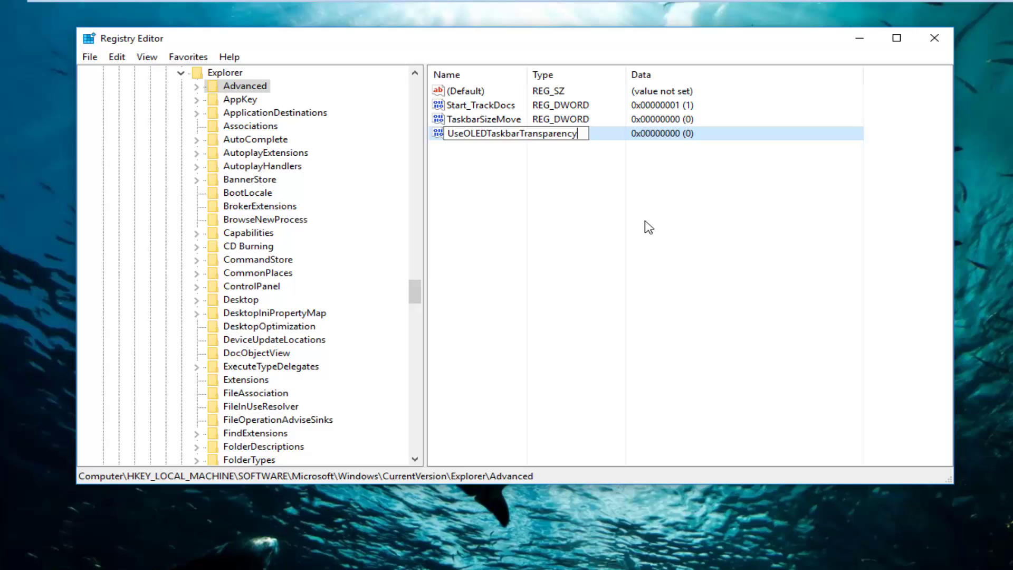
- Confirm the new name and set UseOLEDTaskbarTransparency's value data to 1
key("Return")
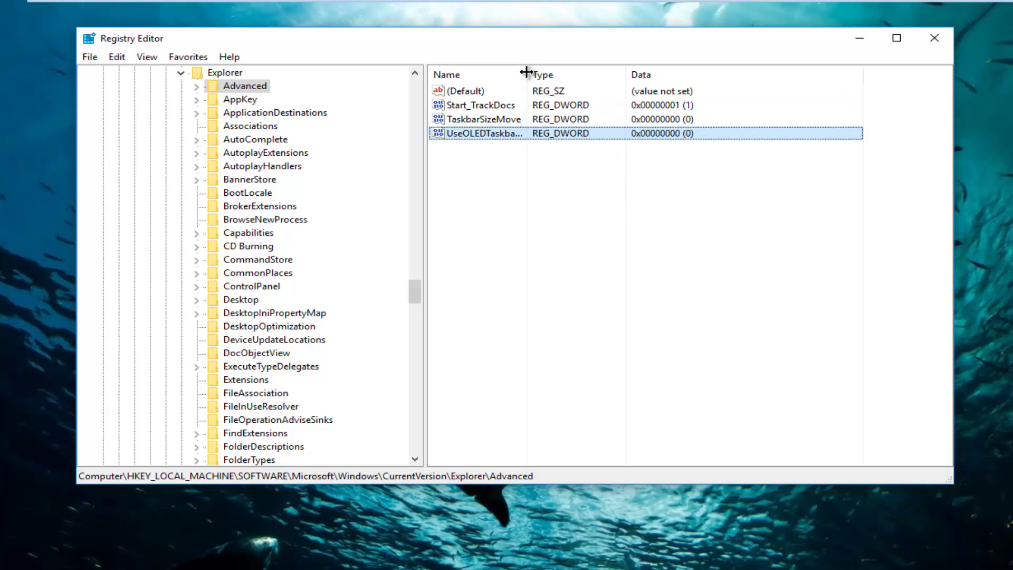
left_click_drag(526, 72, 629, 71)
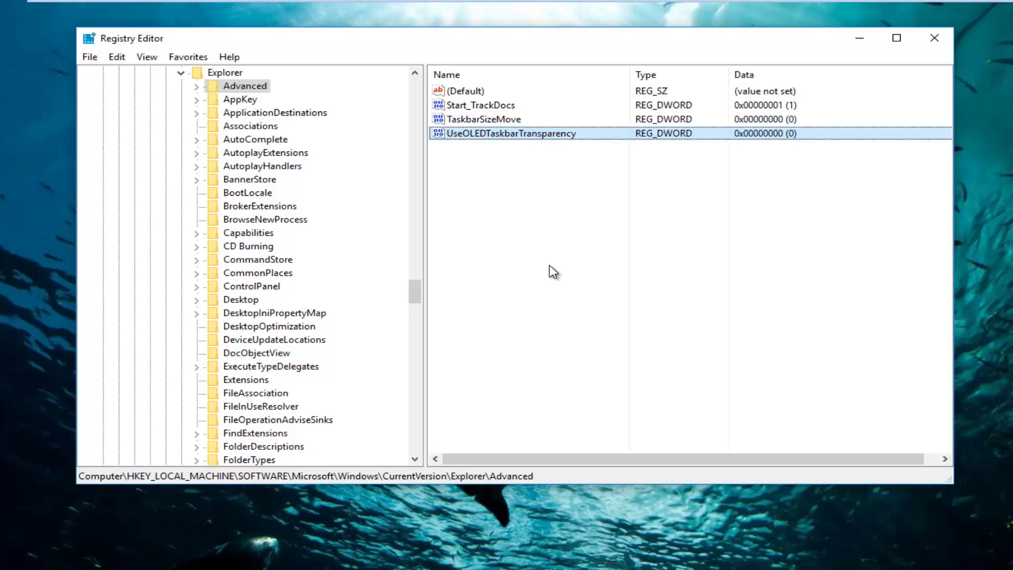
double_click(513, 134)
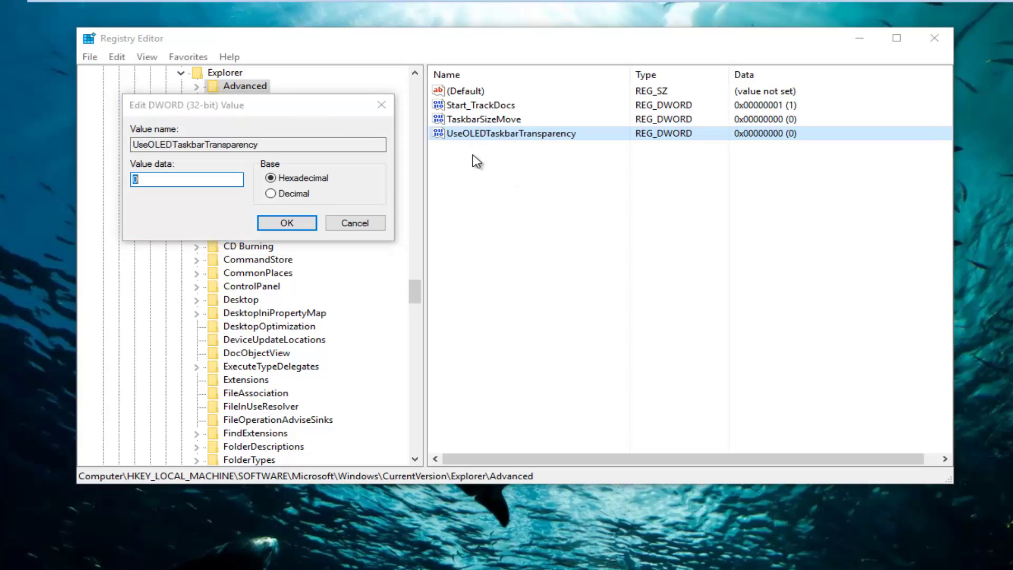
left_click_drag(299, 114, 644, 191)
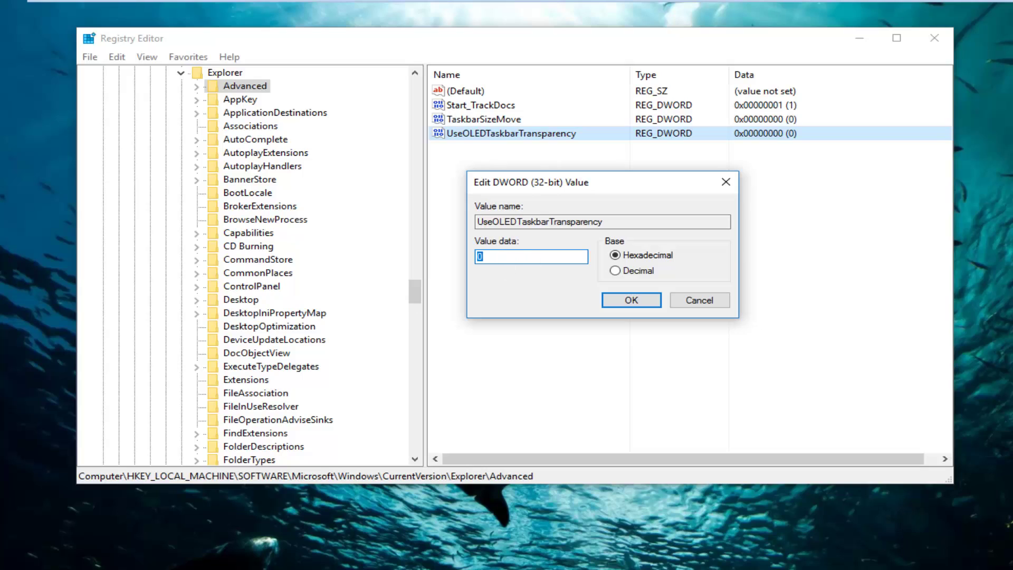
type("1")
left_click(626, 306)
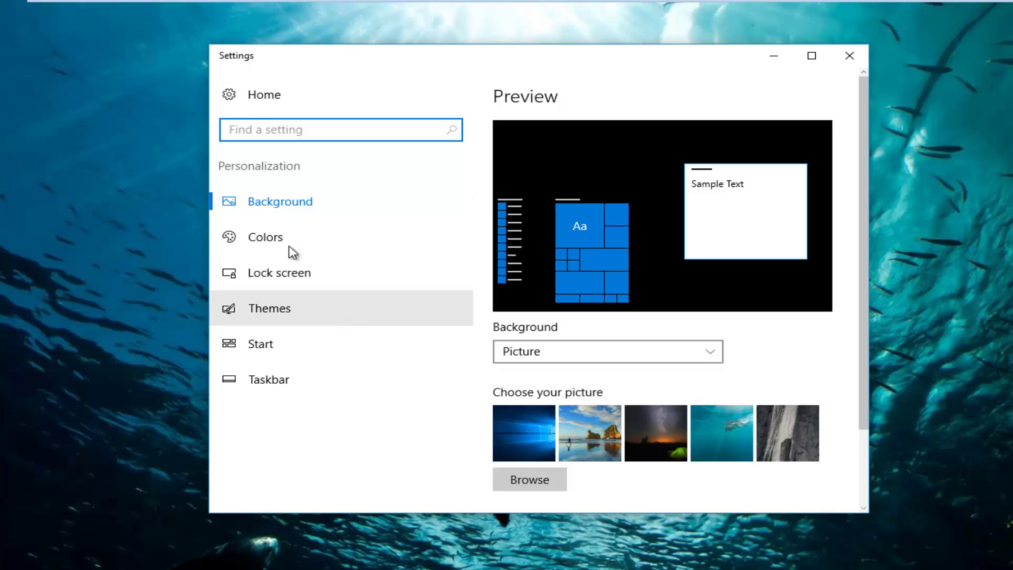
- On the Colors page, toggle 'Make Start, taskbar, and action center transparent' off and back on
left_click(255, 234)
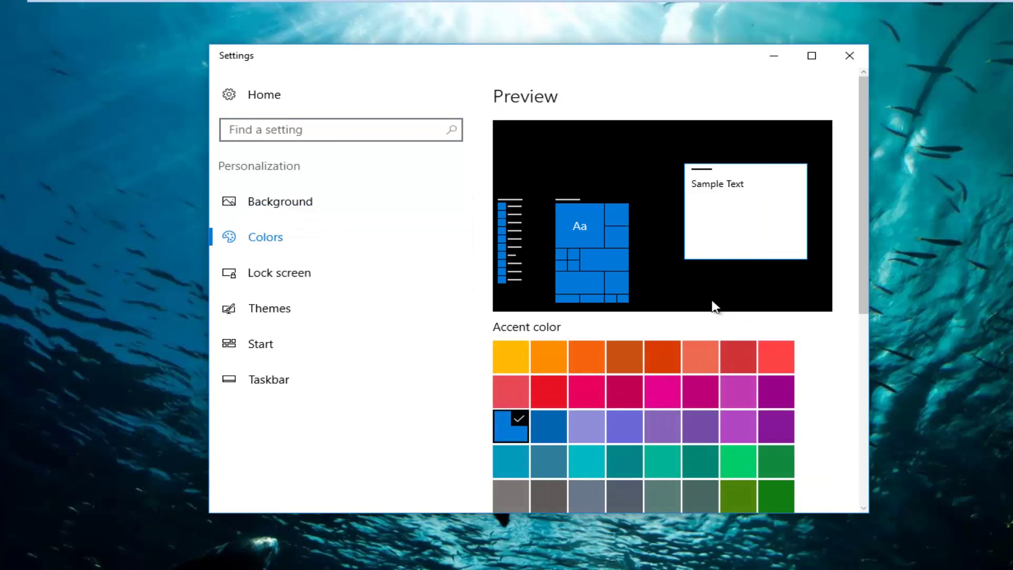
scroll(707, 303, "down", 2)
scroll(687, 298, "down", 5)
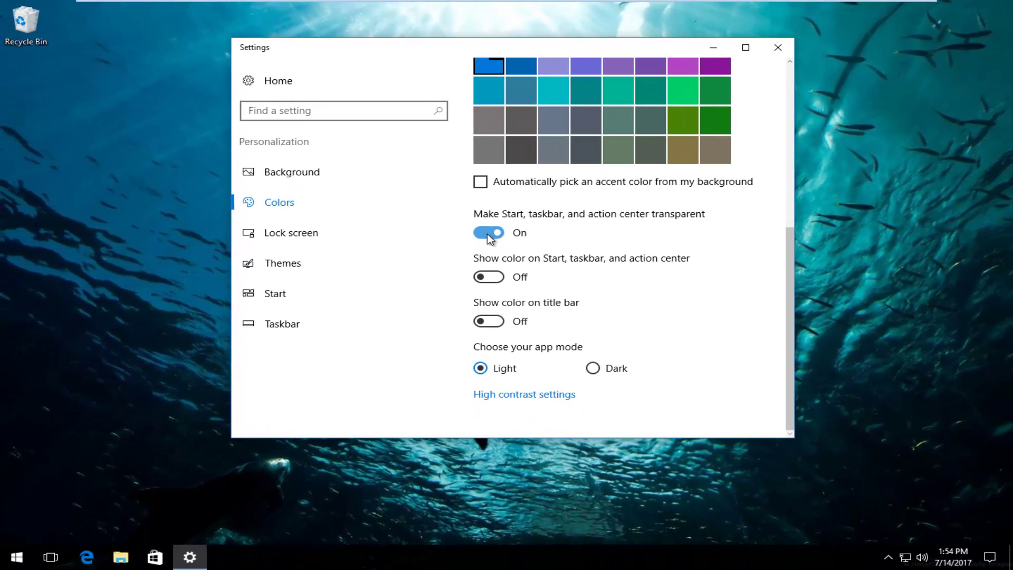
left_click(489, 238)
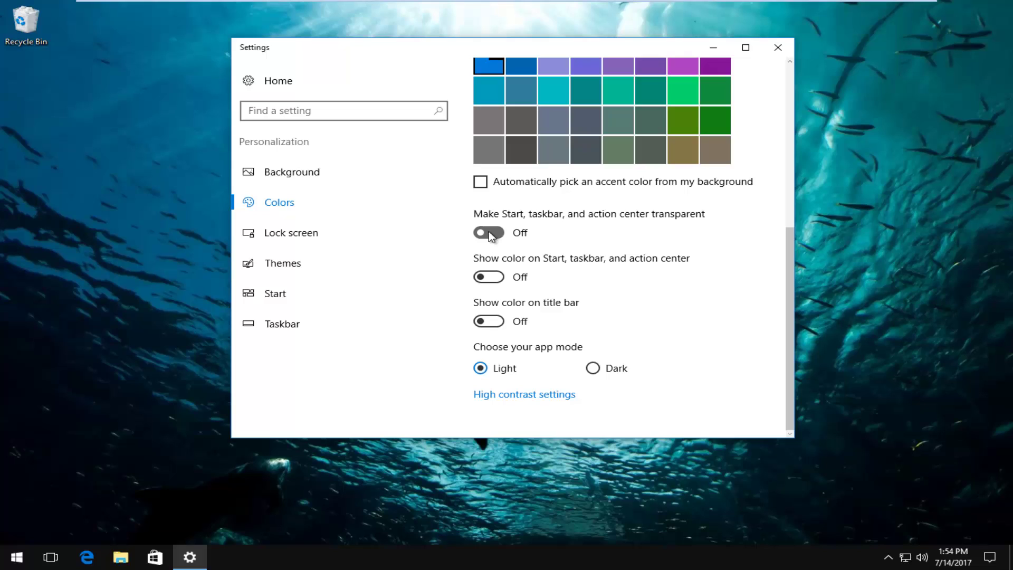
left_click(489, 235)
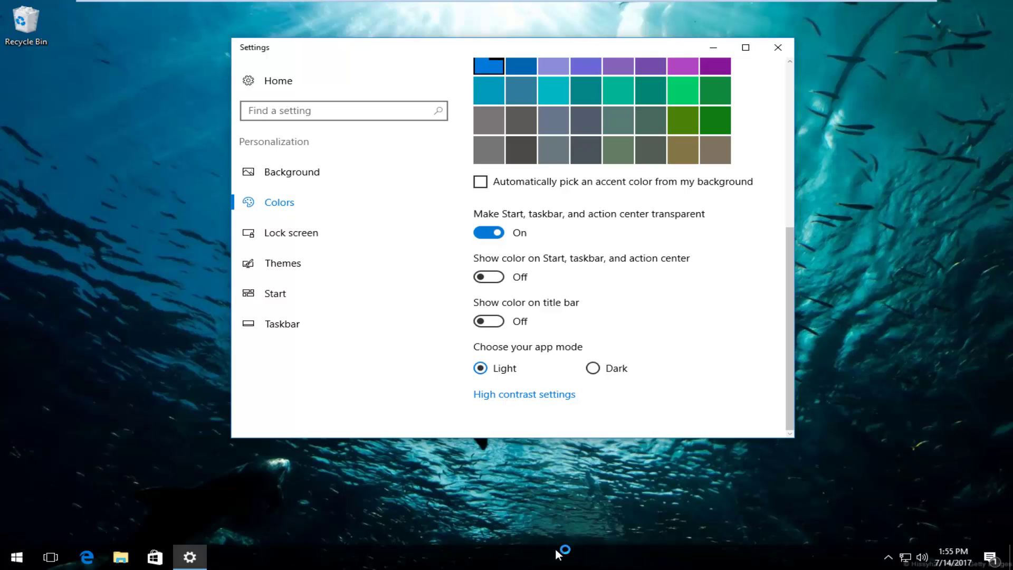
left_click(547, 319)
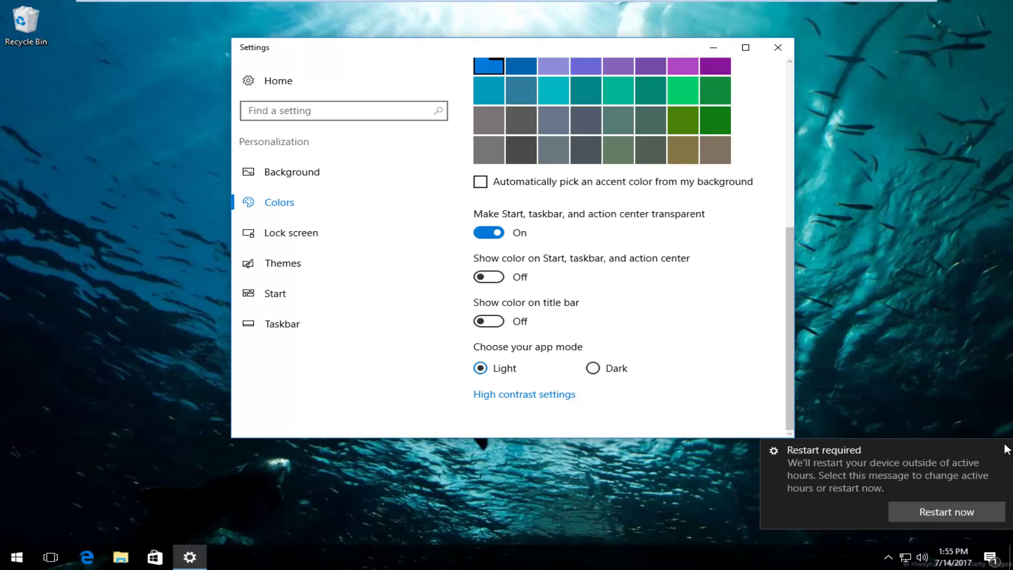
- Dismiss the Restart required notification and close the Settings window
left_click(1002, 449)
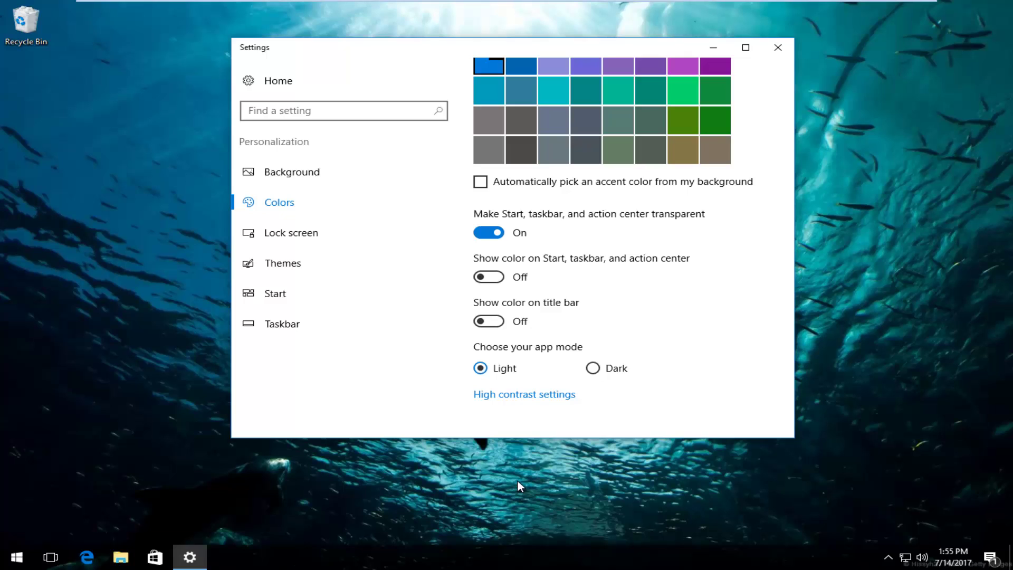
left_click(781, 45)
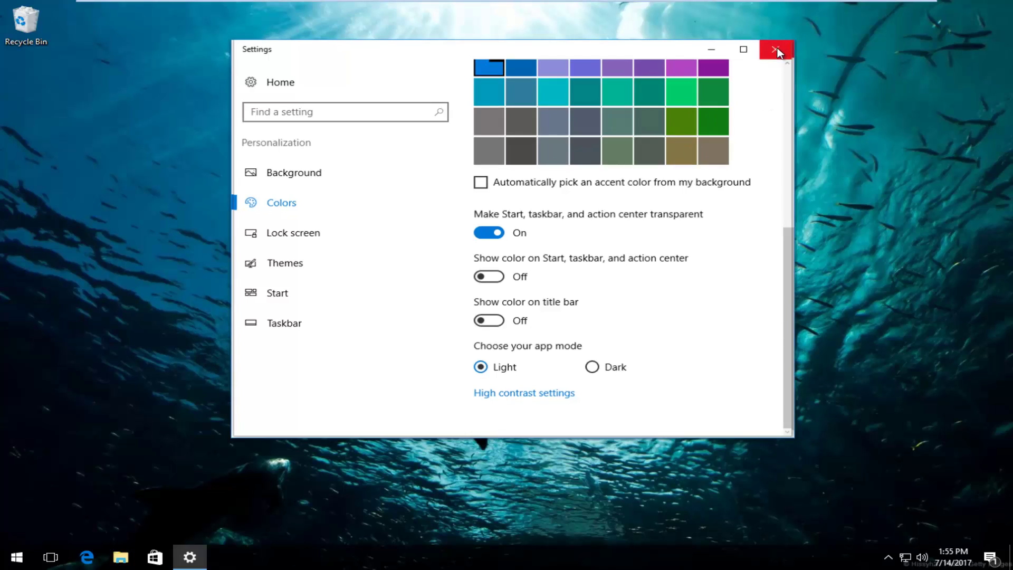